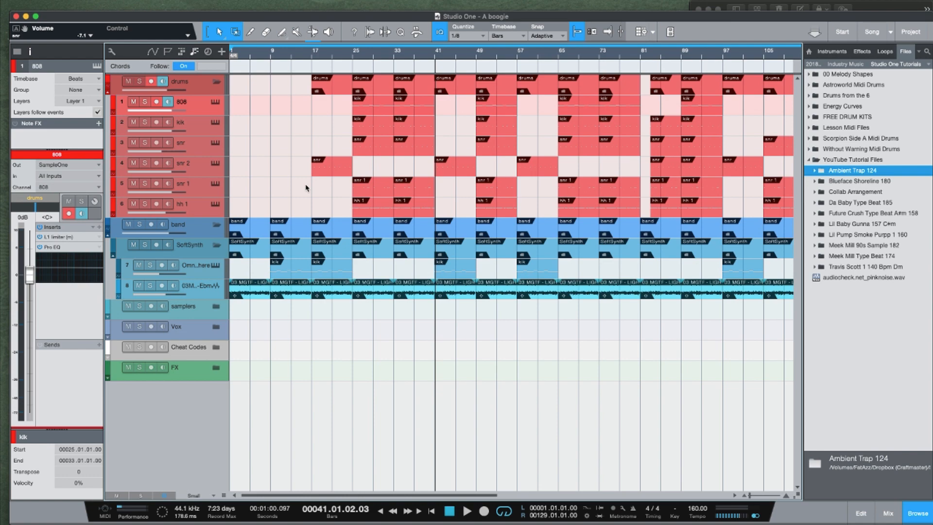
Move the playback cursor to bar 9 and inspect the patch loaded in the Omnisphere track's instrument
key("alt+e")
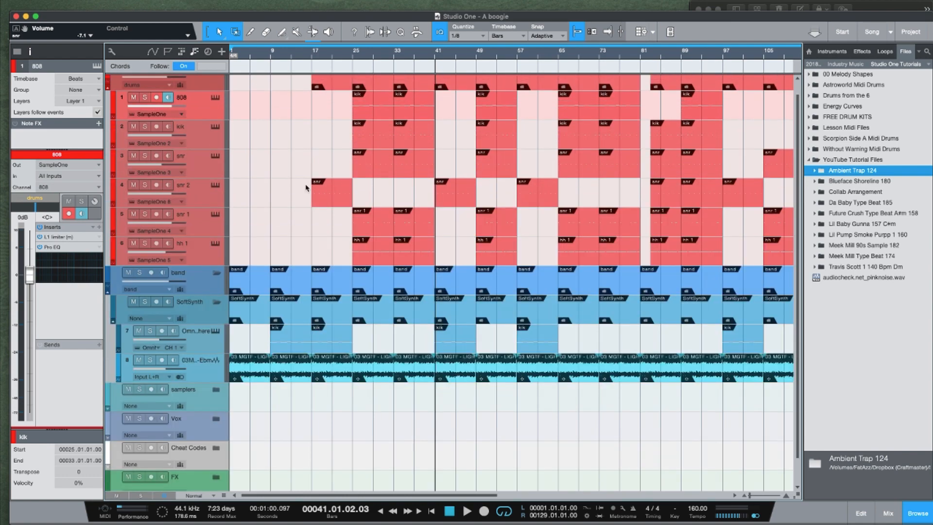
left_click_drag(317, 58, 352, 55)
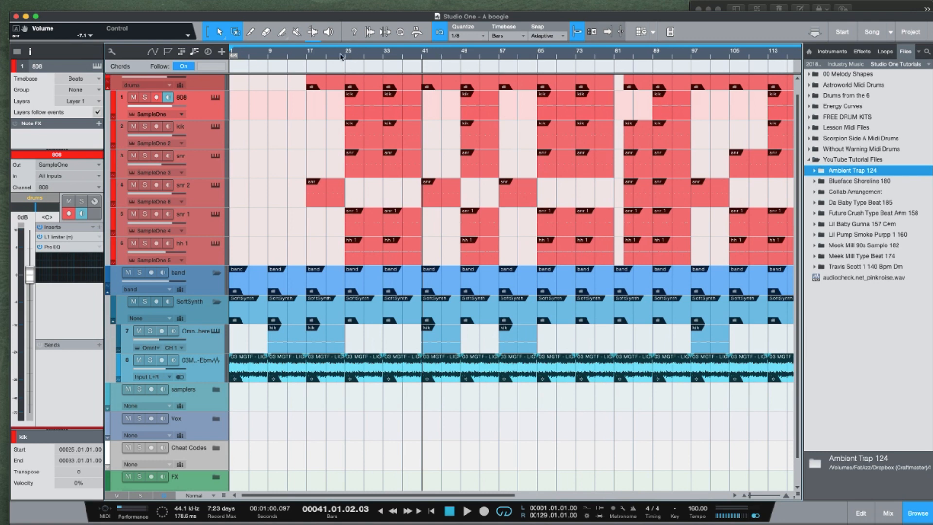
left_click(307, 59)
left_click(268, 58)
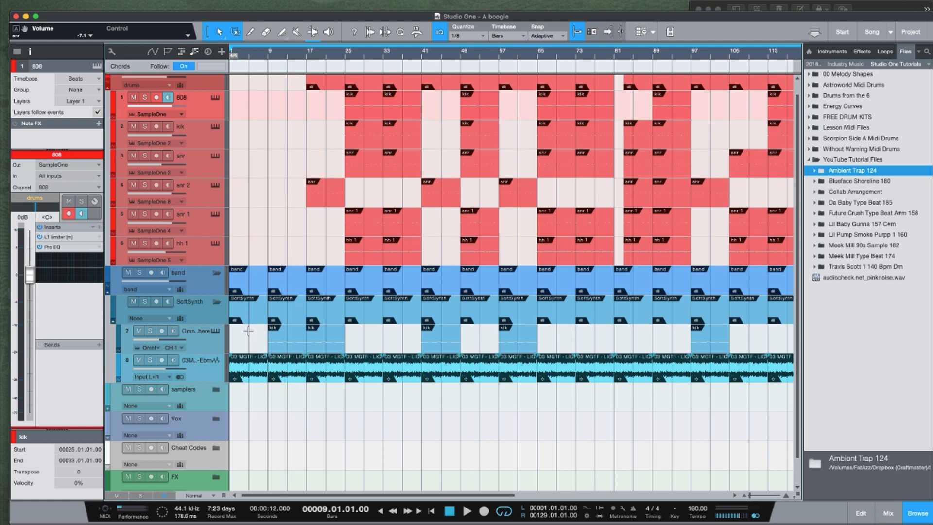
mouse_move(214, 348)
left_mouse_down()
mouse_move(223, 130)
mouse_move(218, 349)
mouse_move(216, 335)
left_mouse_up()
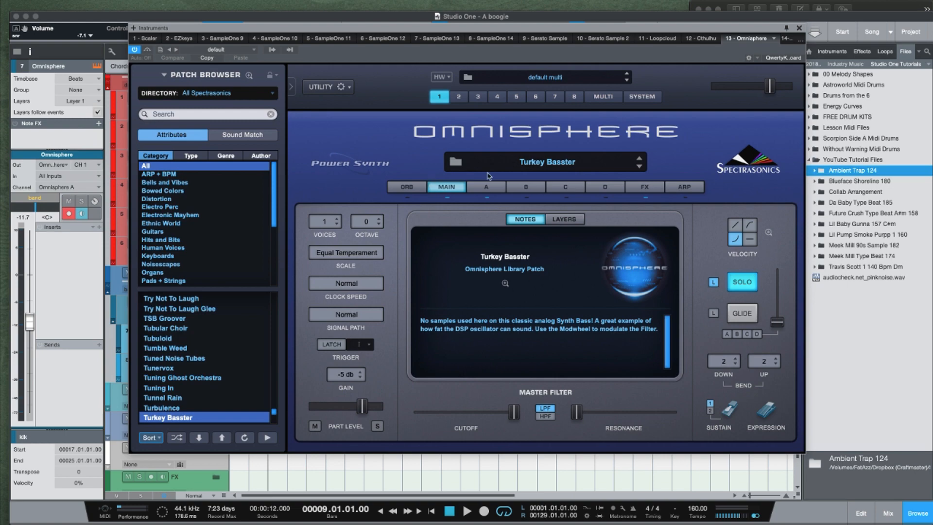
left_click(799, 28)
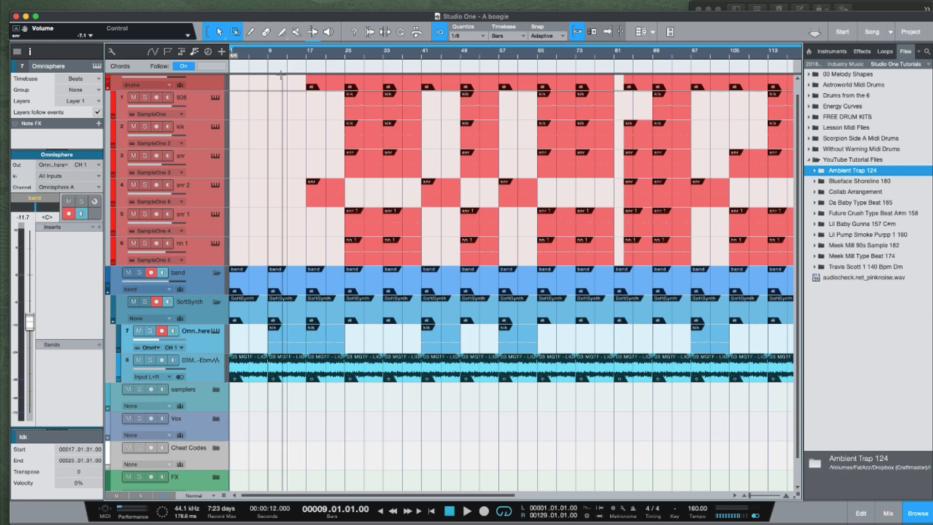
Show the notes of the Omnisphere part at bar 9 in the editor and shrink the editor's height to reveal more tracks
double_click(286, 336)
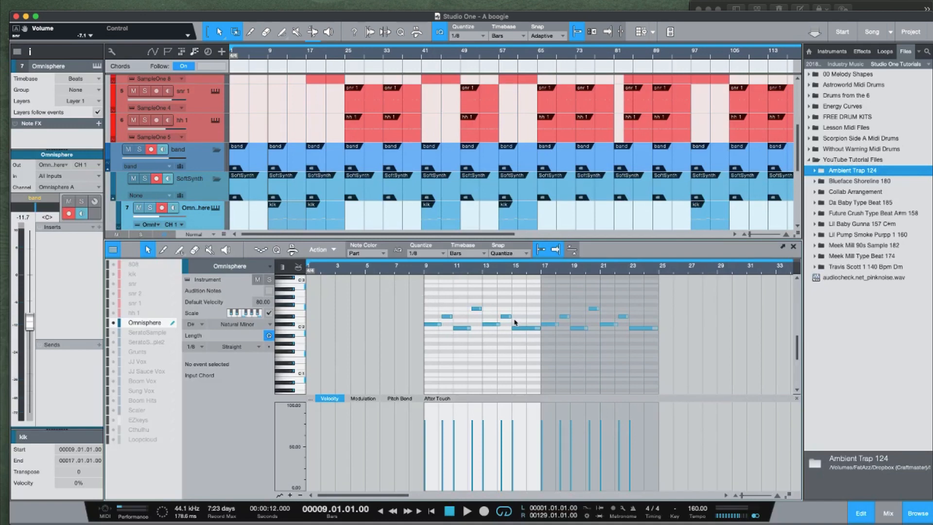
left_click_drag(443, 239, 431, 307)
key("shift+e")
key("shift+e")
key("shift+e")
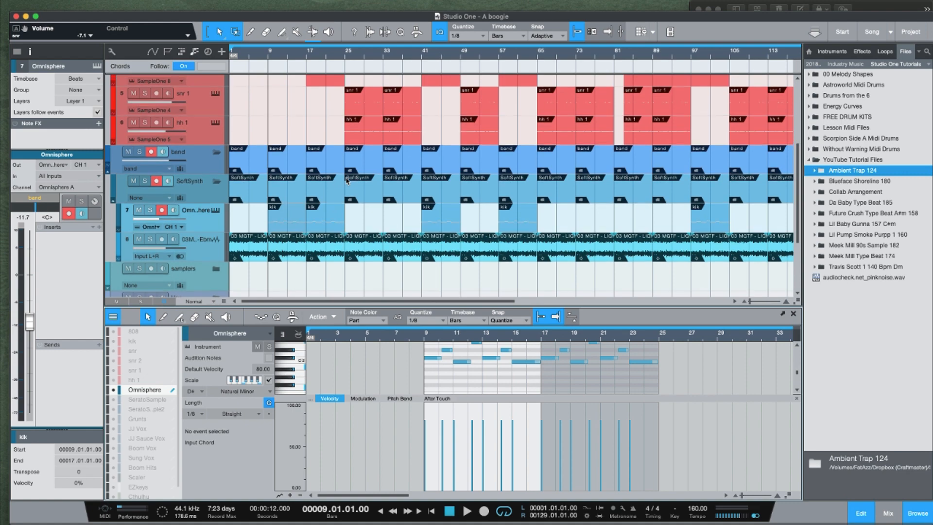
Reduce the arrangement's track height to Small and bring all the drum tracks into view
key("shift+w")
key("shift+w")
key("shift+w")
key("shift+w")
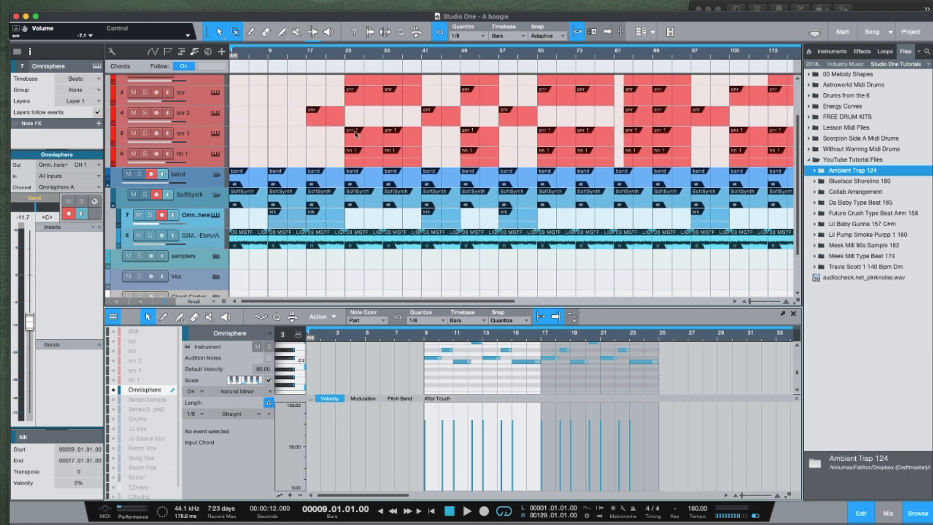
left_click_drag(397, 53, 419, 57)
scroll(388, 130, "up", 3)
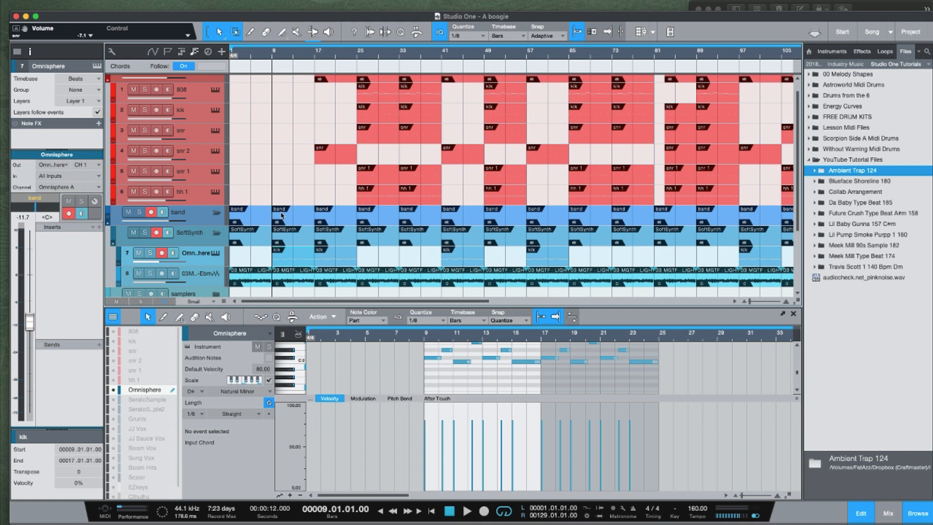
Show the tracks' automation lanes and briefly play the intro from bar 1
key("a")
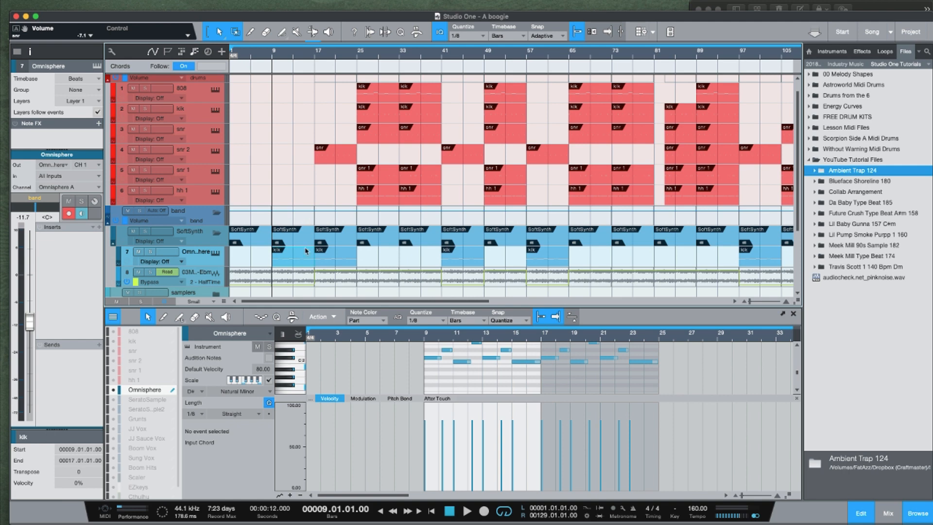
key("comma")
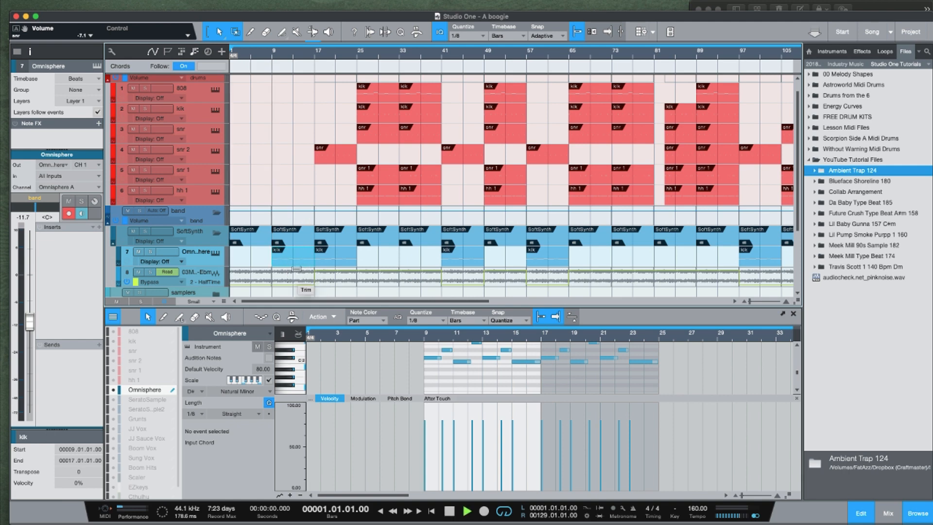
key("space")
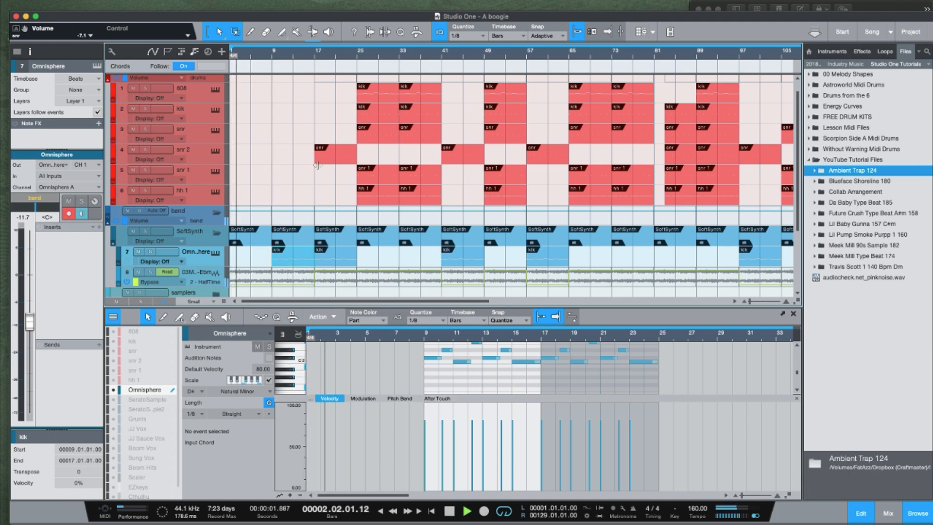
key("space")
Play a short passage from bar 17, where the snr 2 part enters
left_click(315, 57)
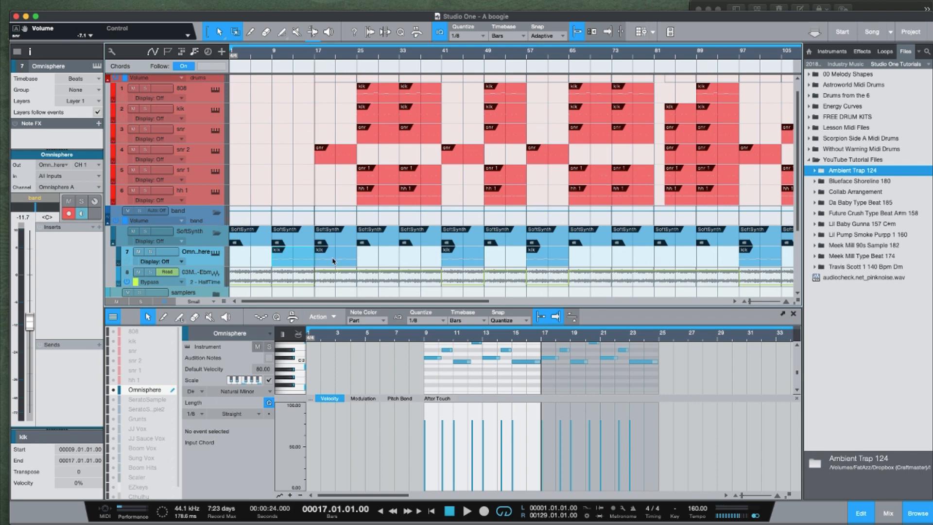
key("space")
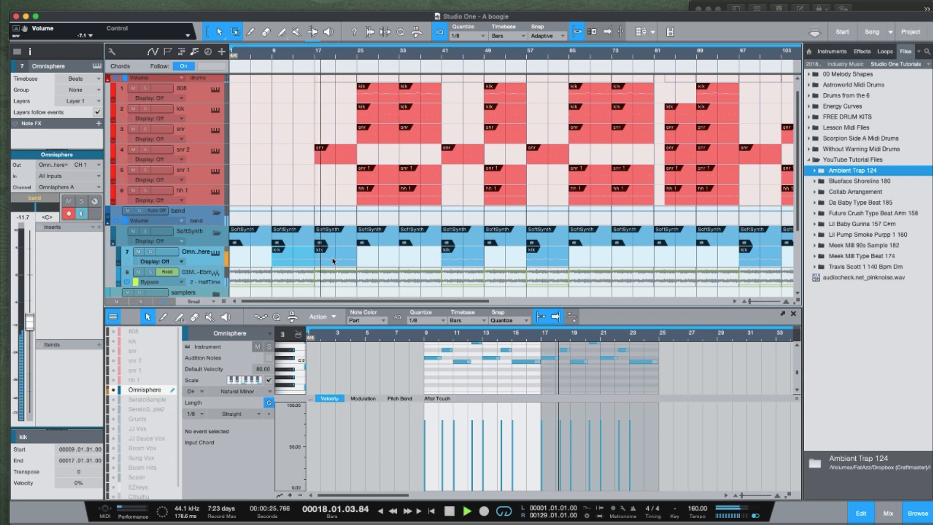
key("space")
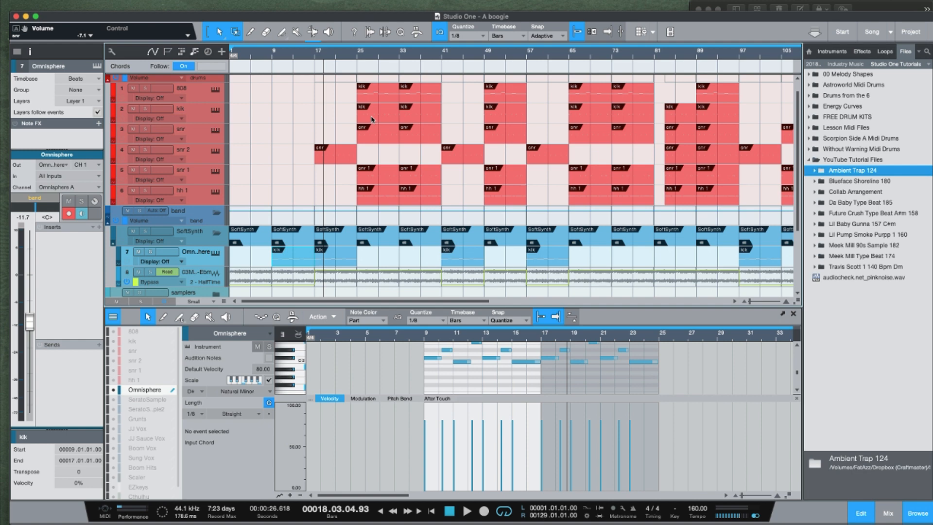
Play the full drum section that starts at bar 25, with the whole song arrangement in view
scroll(373, 120, "up", 1)
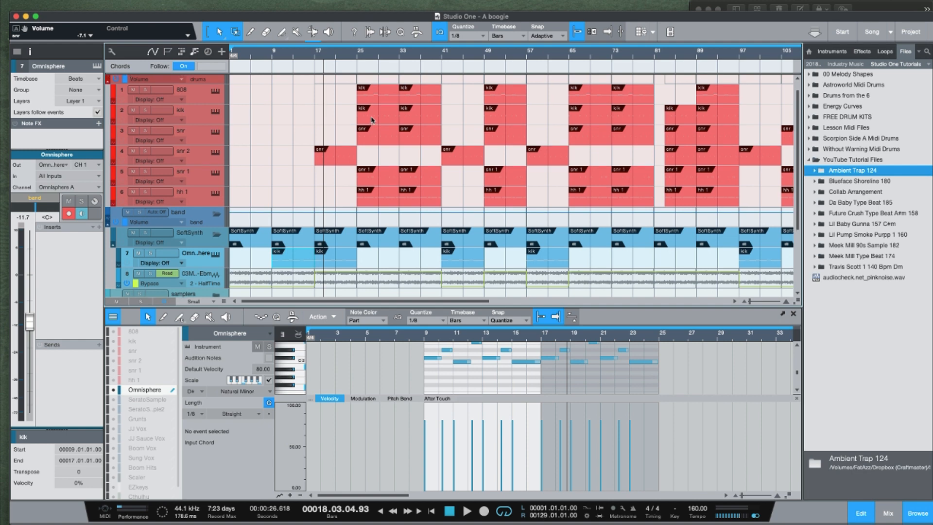
scroll(373, 120, "down", 2)
key("space")
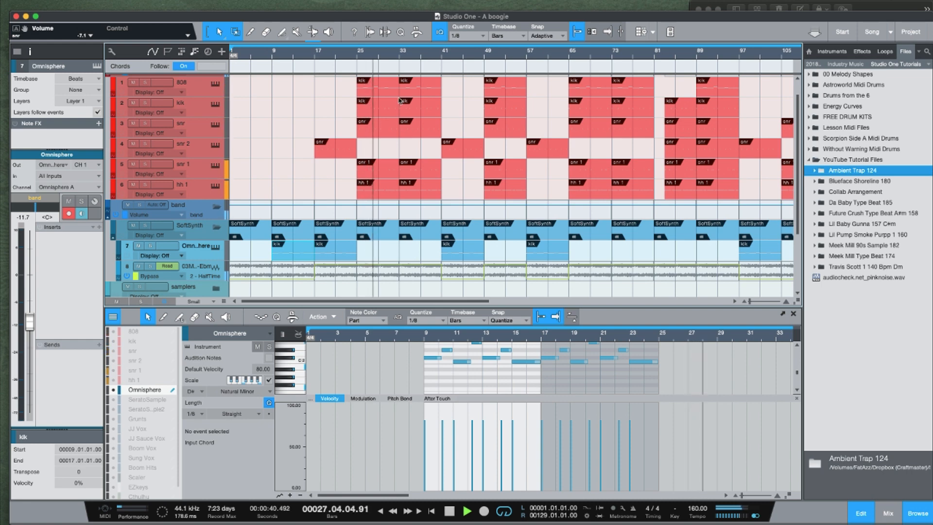
left_click(215, 86)
left_click(606, 67)
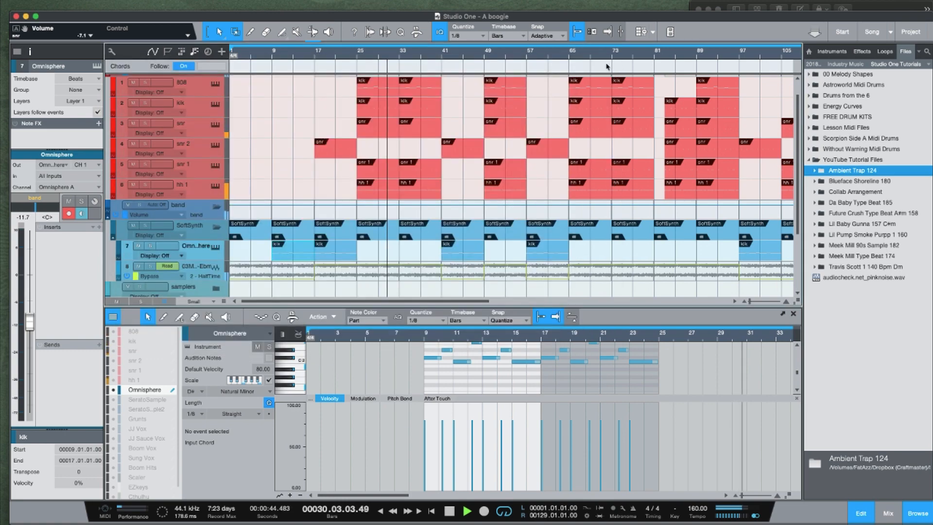
left_click_drag(487, 55, 403, 53)
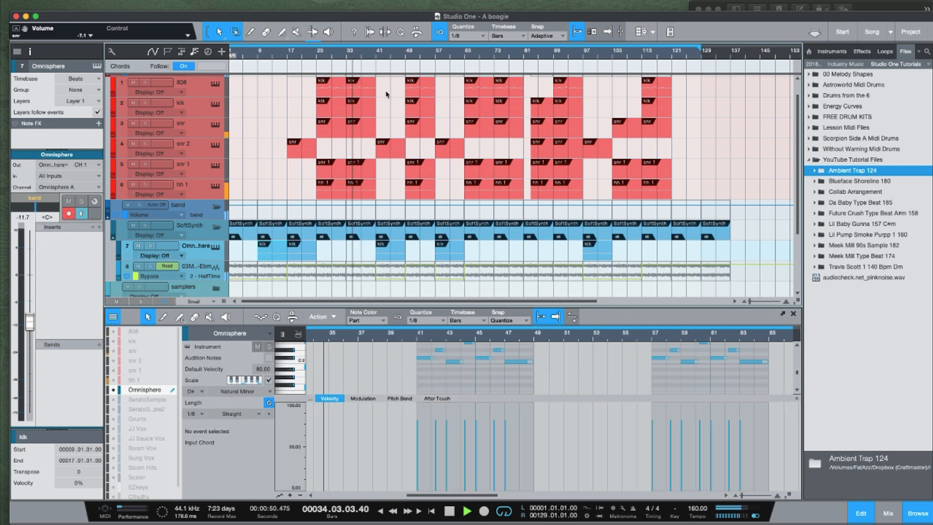
key("space")
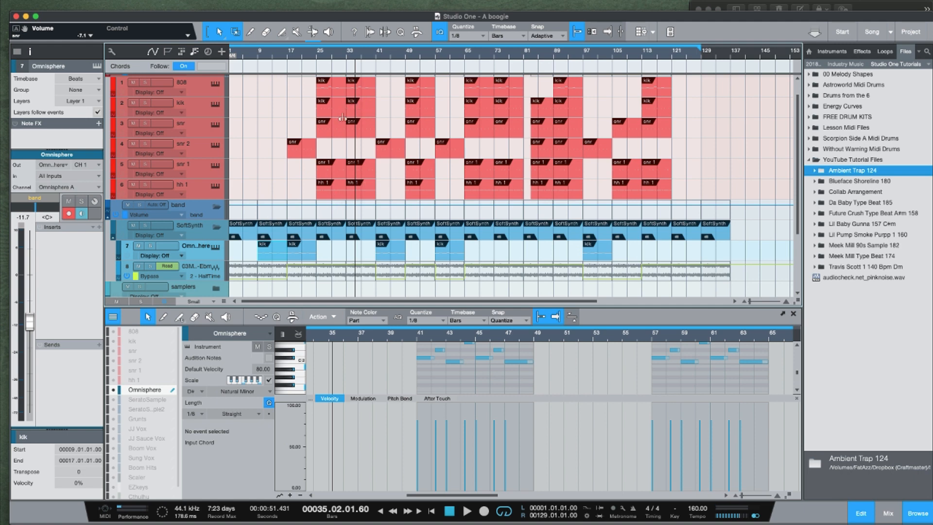
Play the breakdown from bar 41, and compare it with the end of the full drum section just before it
left_click(376, 56)
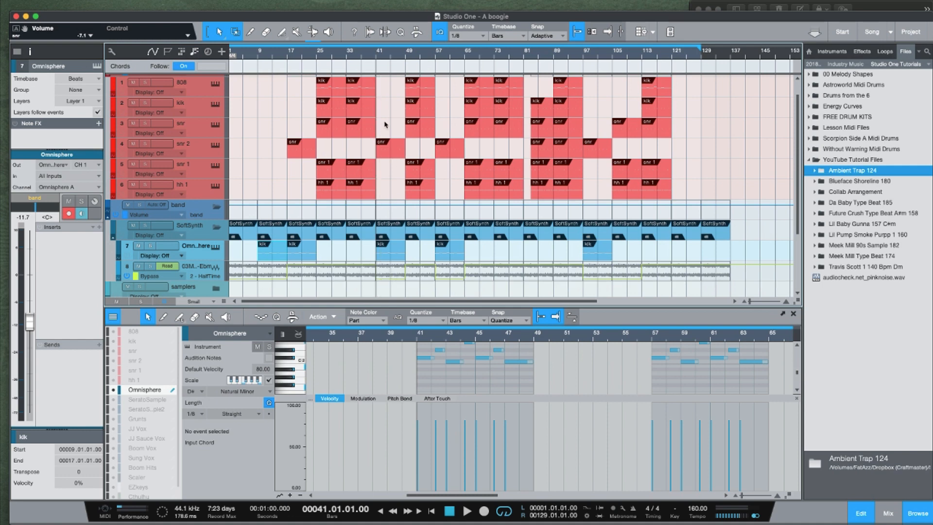
key("space")
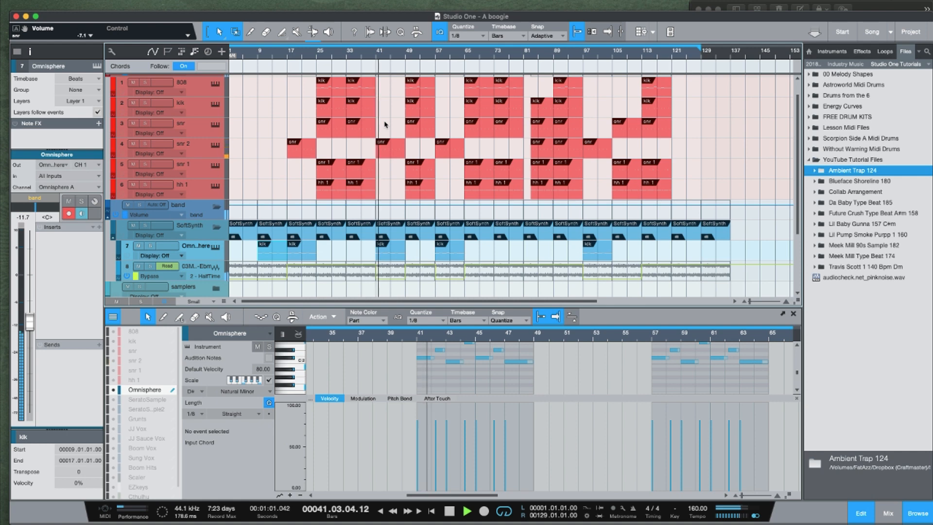
key("space")
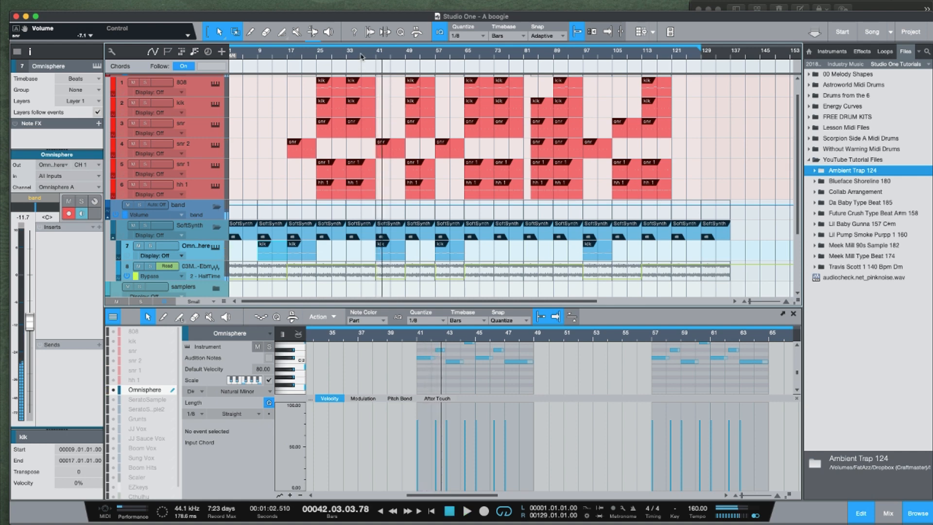
left_click(361, 56)
key("space")
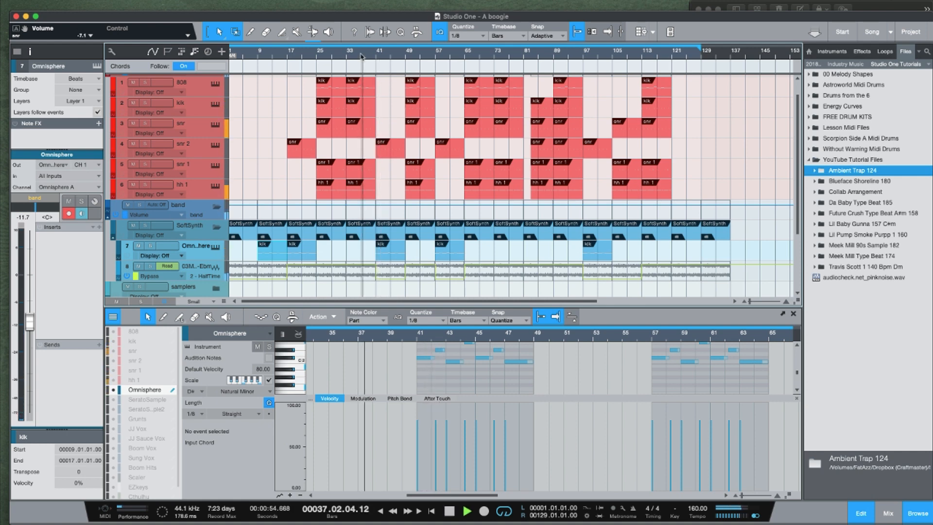
key("space")
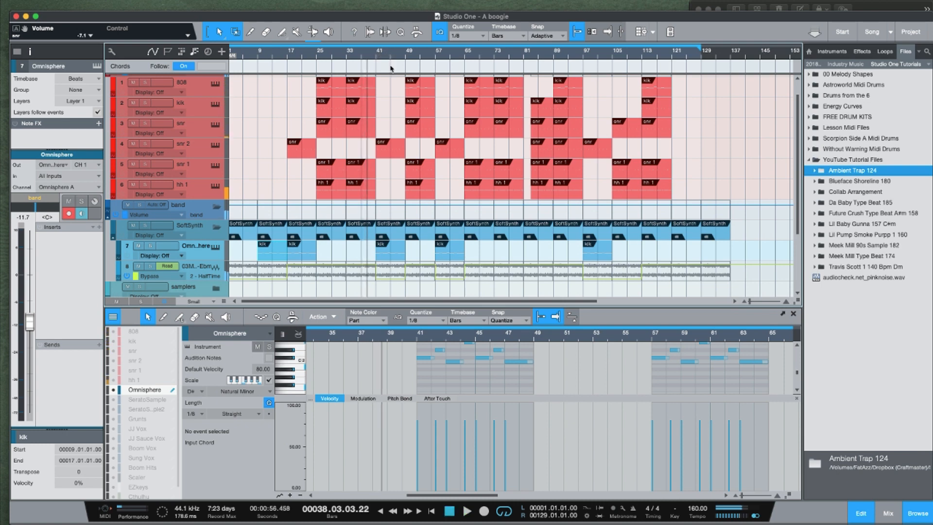
Play the second half of the breakdown from bar 45
left_click(391, 58)
key("space")
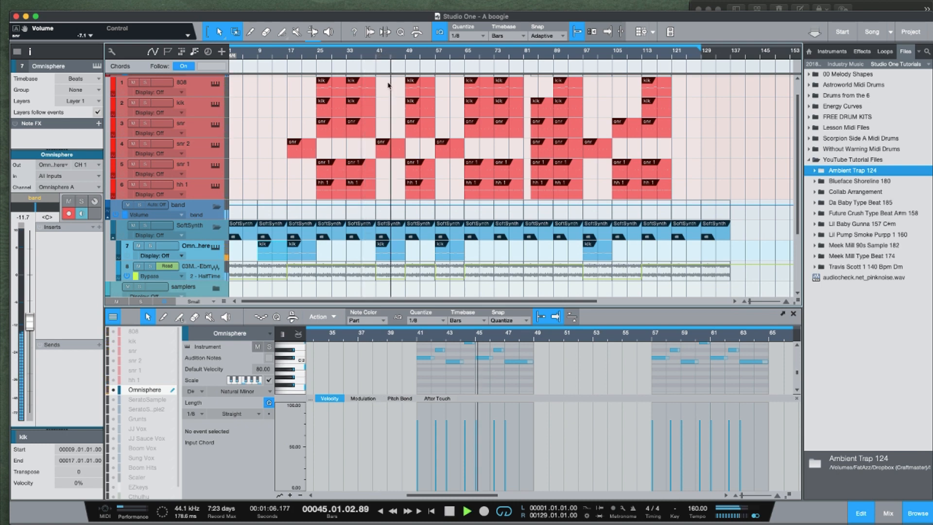
key("space")
Select the snr 2 part at bar 17 and inspect the sample loaded in that track's instrument
left_click(299, 148)
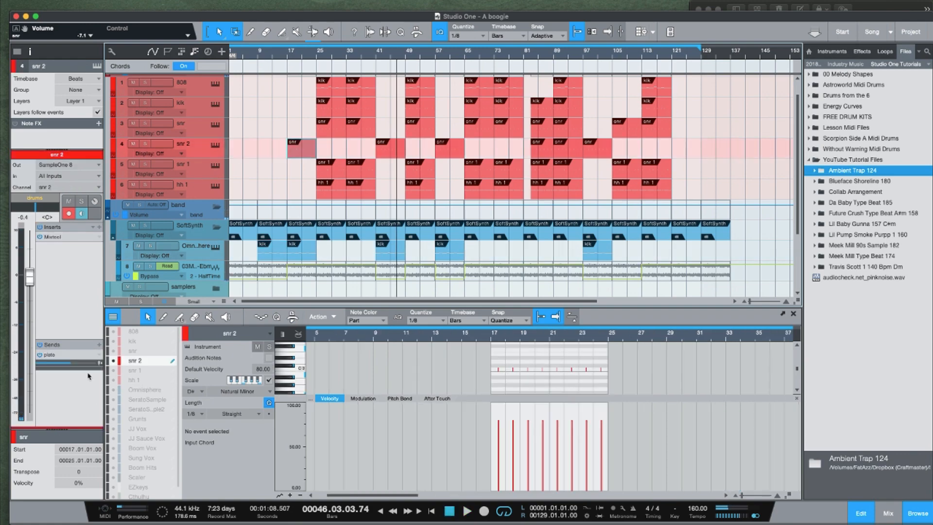
left_click(215, 145)
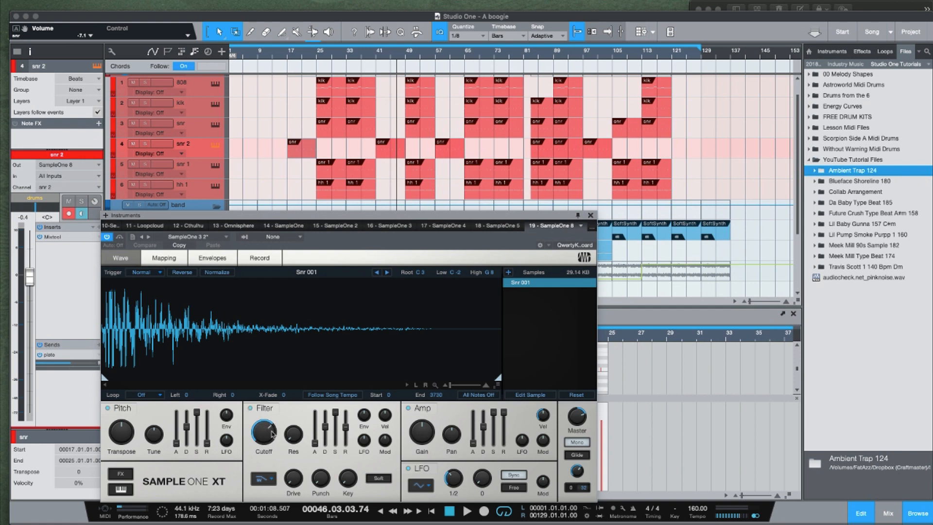
left_click(591, 216)
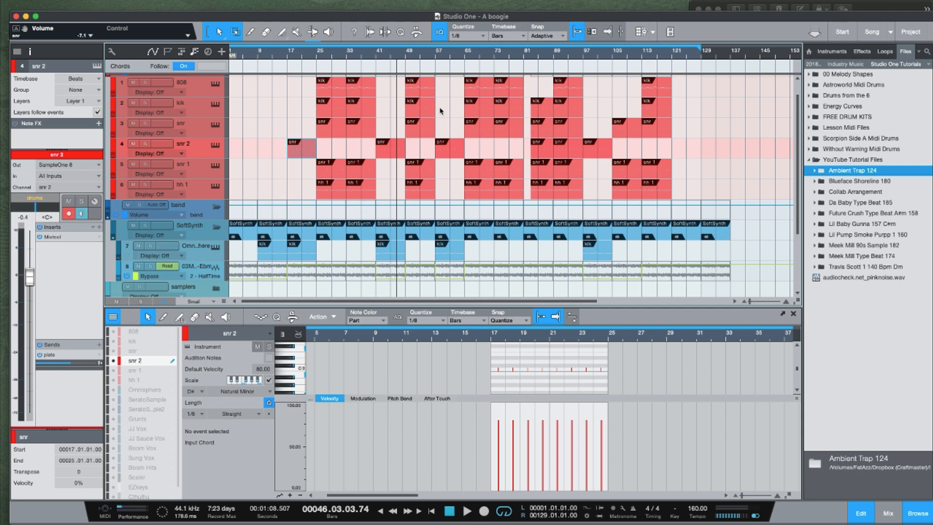
Play from bar 79 through the drum drop-out at bar 81 to the drums' return at bar 83
left_click(464, 57)
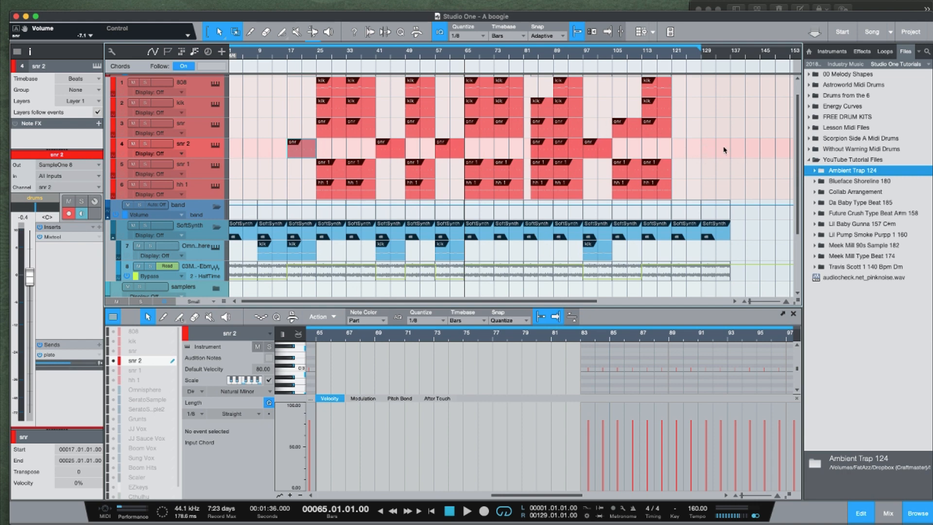
left_click(524, 57)
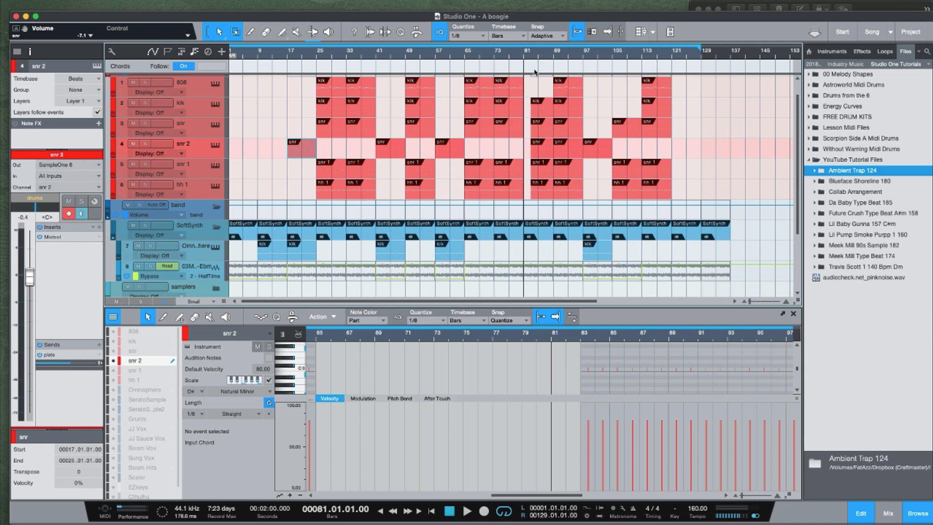
scroll(534, 57, "up", 5)
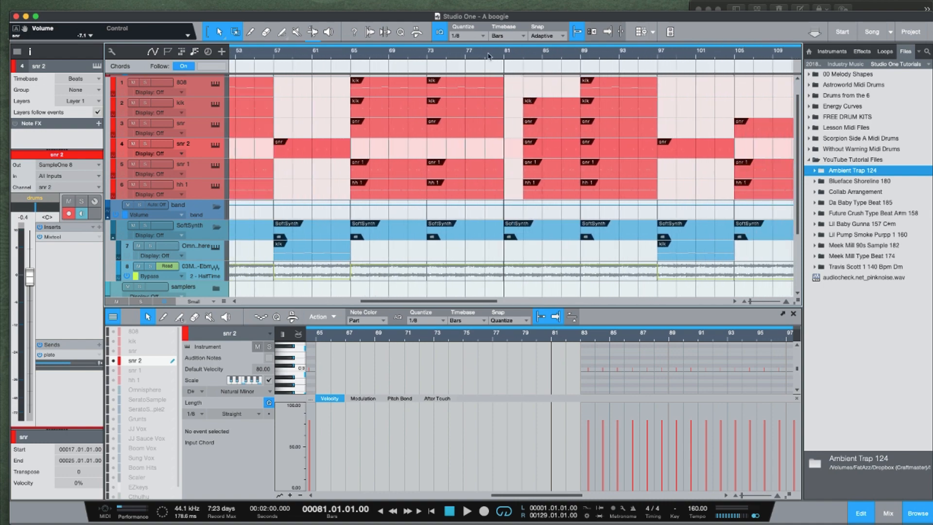
left_click(485, 56)
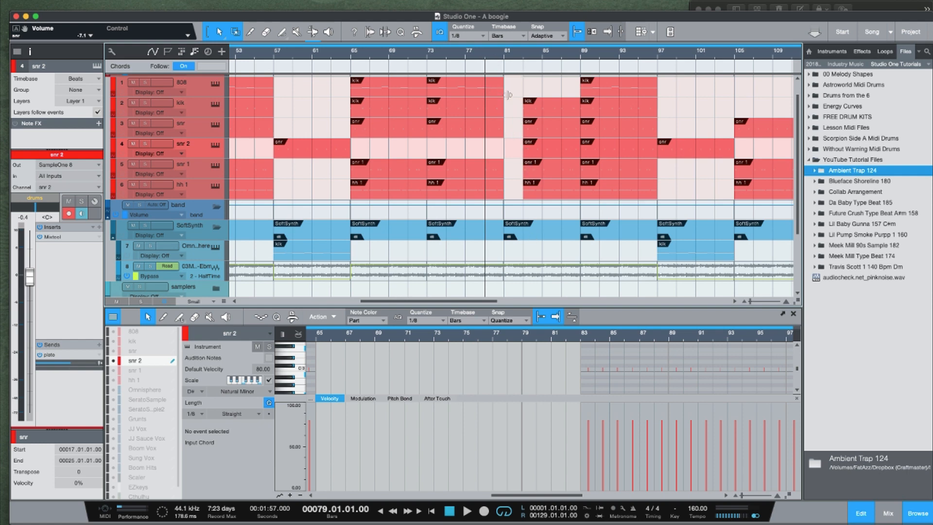
key("space")
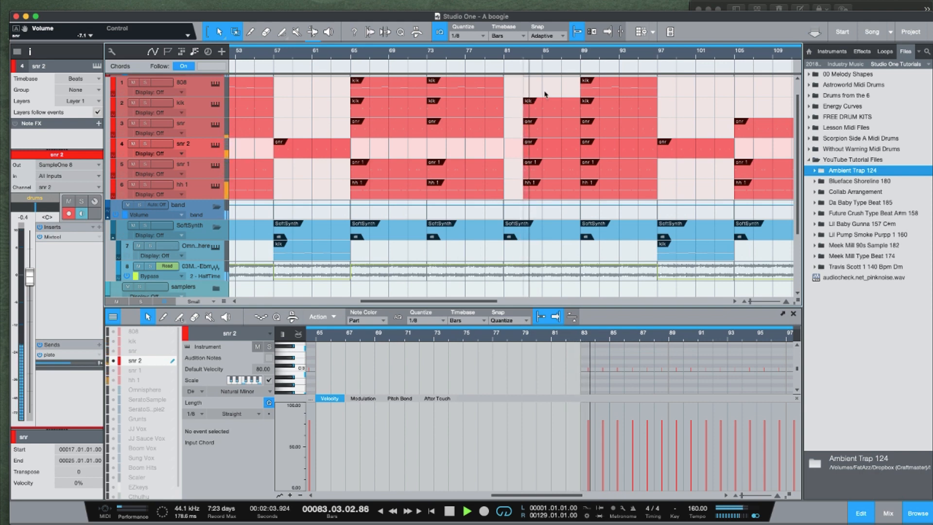
key("space")
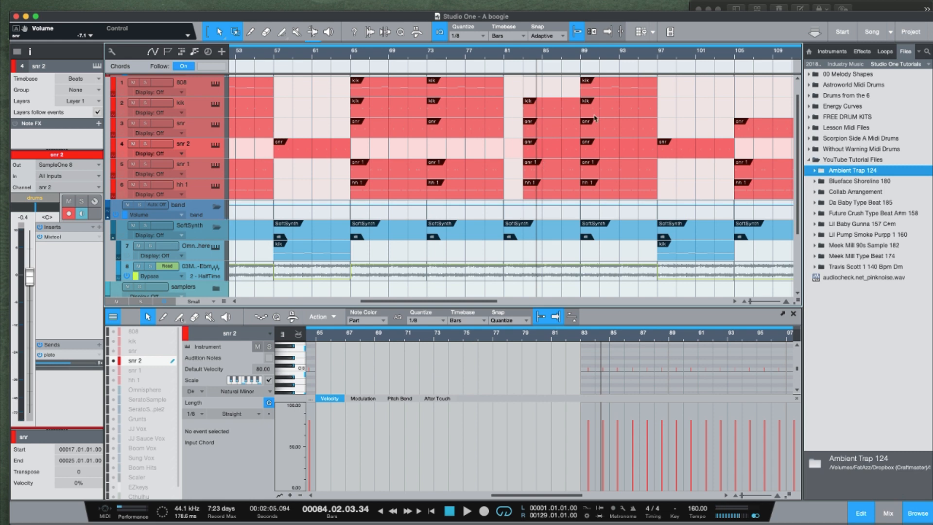
Play the drum section from bar 84, and the transition from about bar 95 into the breakdown at bar 97
left_click_drag(614, 53, 485, 83)
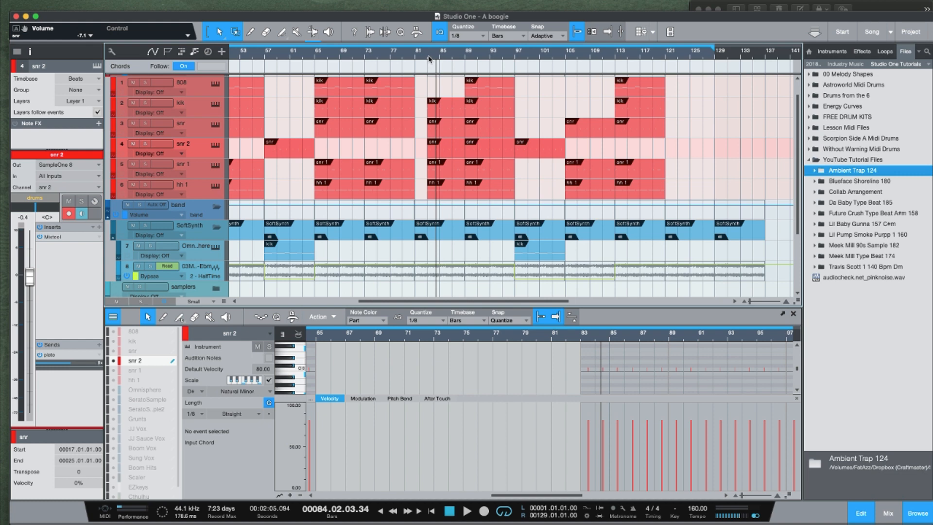
key("space")
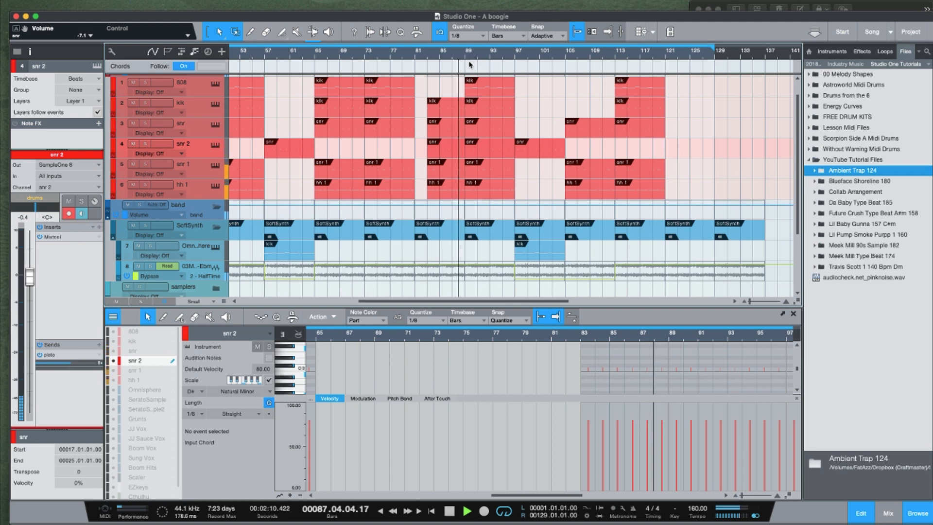
left_click(506, 54)
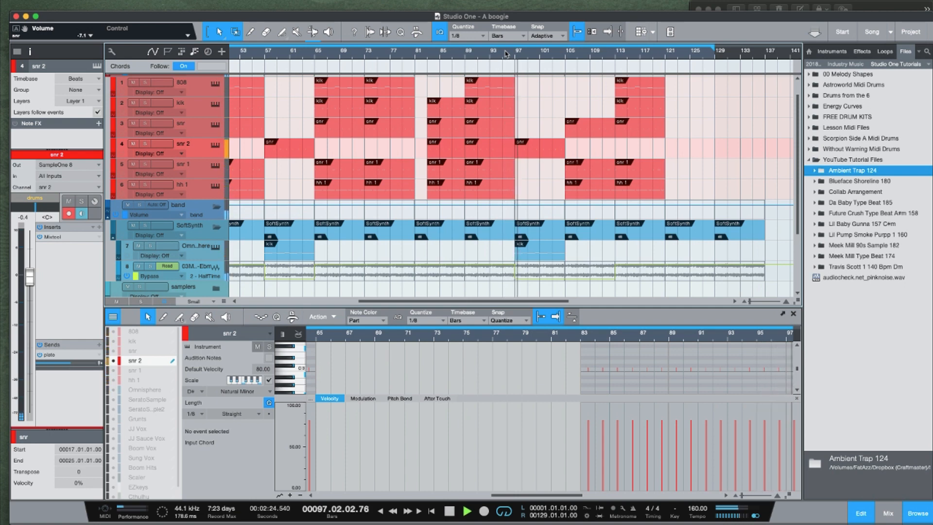
key("space")
Play from just before bar 105, where the snr, snr 1 and hh 1 parts come back in
left_click(561, 56)
key("space")
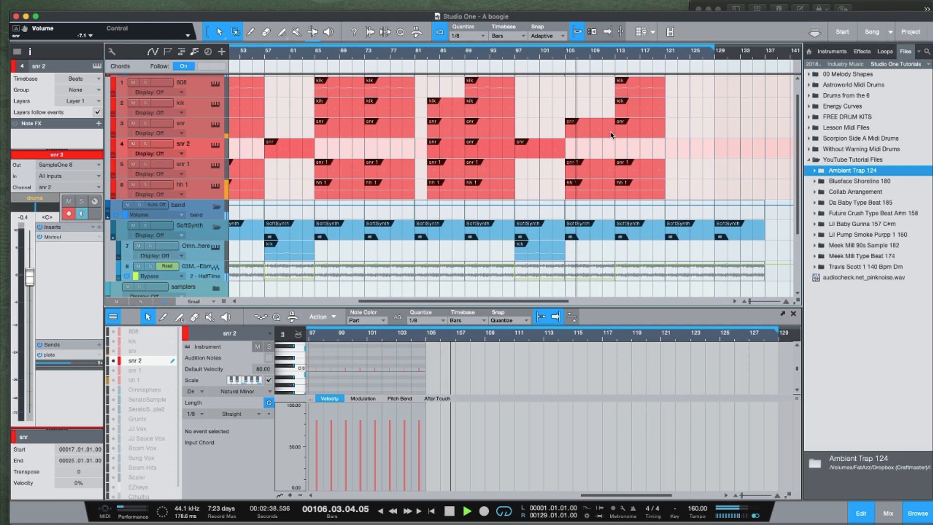
key("space")
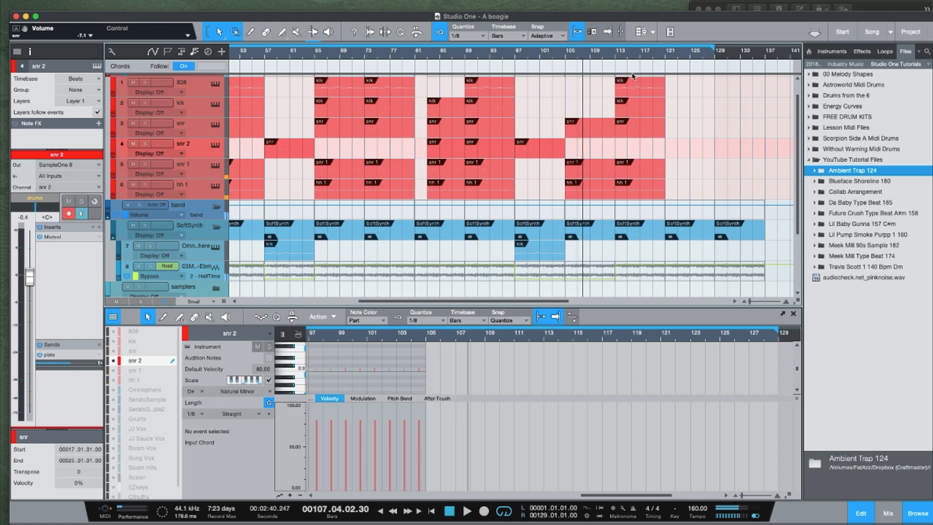
Play the start of the final drum section from bar 113
left_click(615, 61)
key("space")
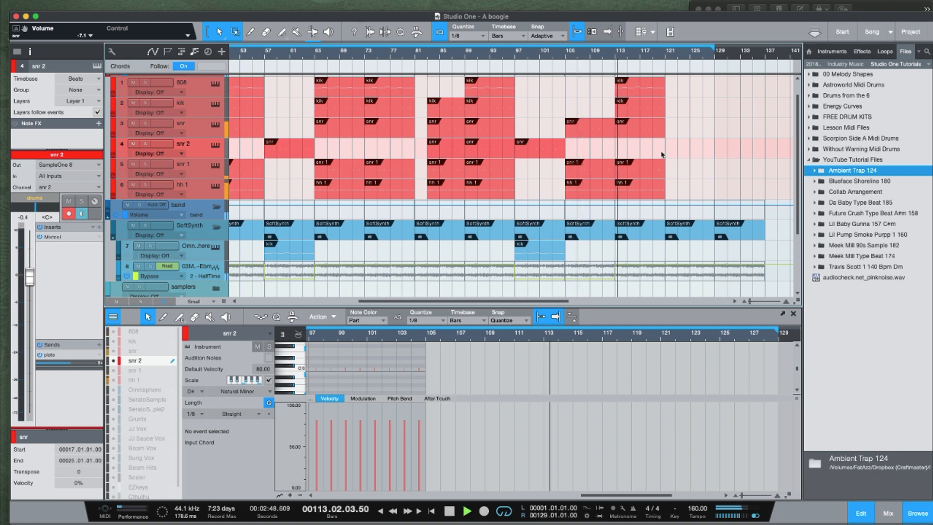
scroll(691, 230, "up", 1)
key("space")
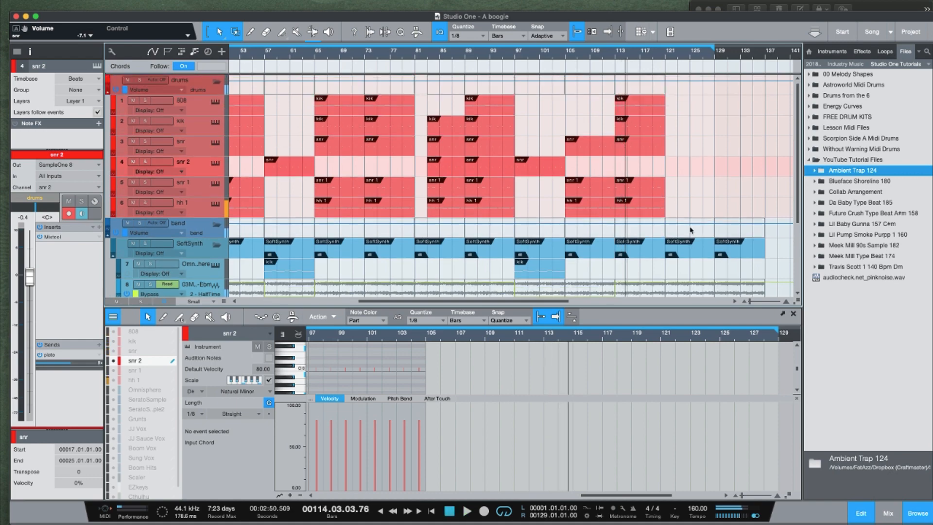
Select every part on the six drum tracks across the arrangement and merge them into one continuous part per track
left_click_drag(512, 56, 559, 49)
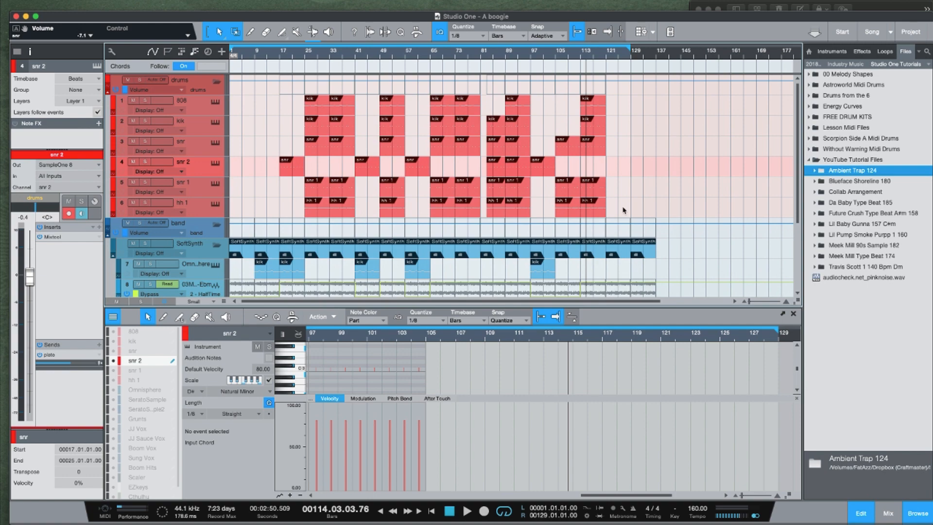
left_click_drag(623, 208, 235, 110)
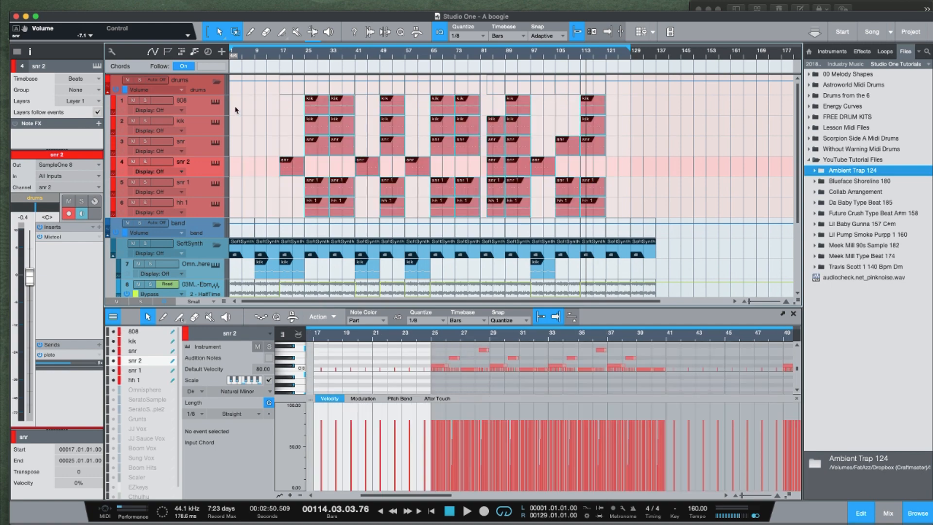
key("g")
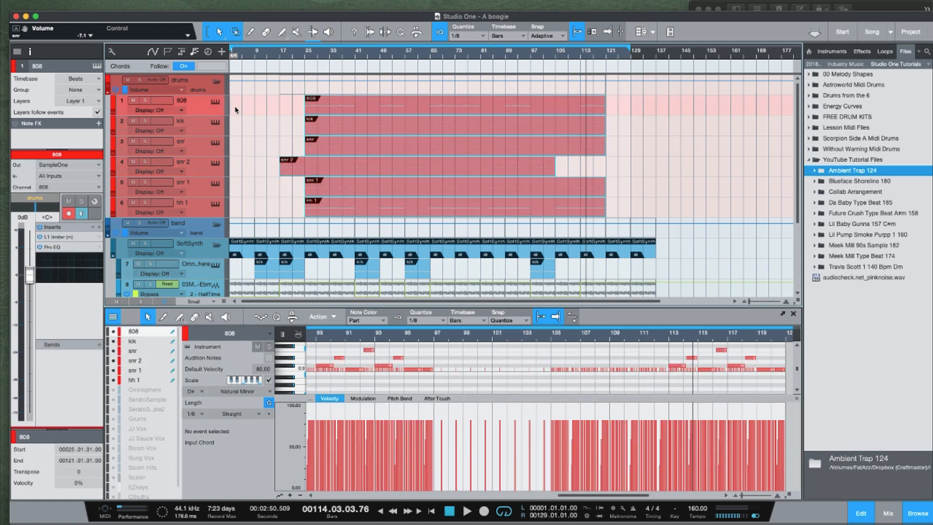
Extend the starts of all merged drum parts back to bar 1, and lengthen the snr 2 part's end to bar 121
left_click_drag(305, 185, 231, 185)
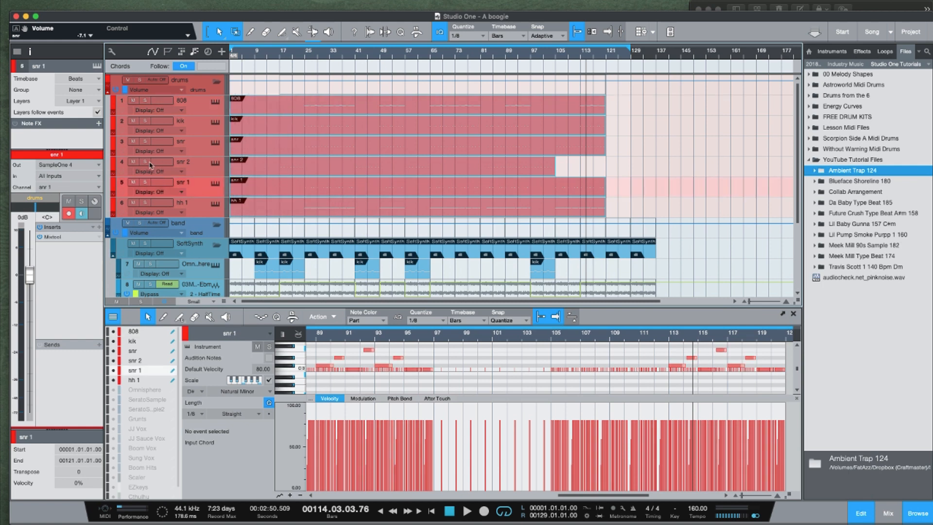
left_click(675, 175)
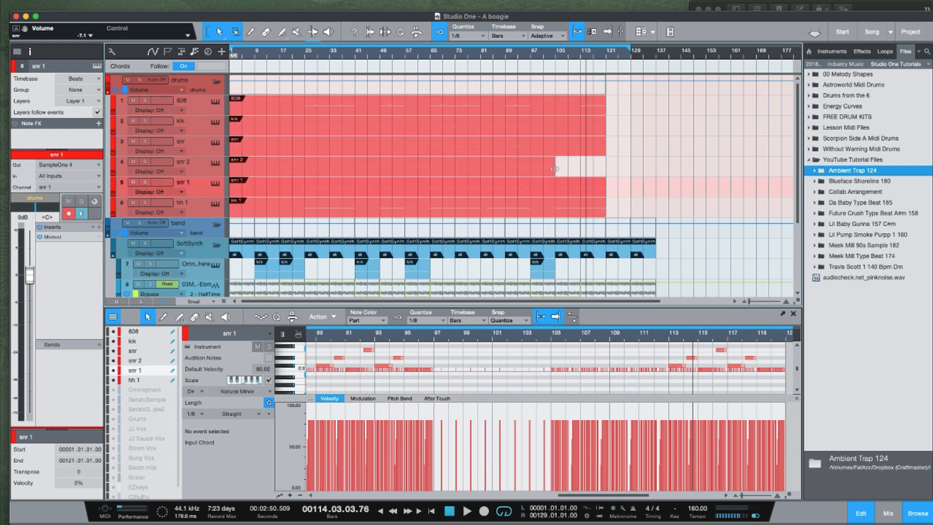
left_click_drag(555, 168, 606, 169)
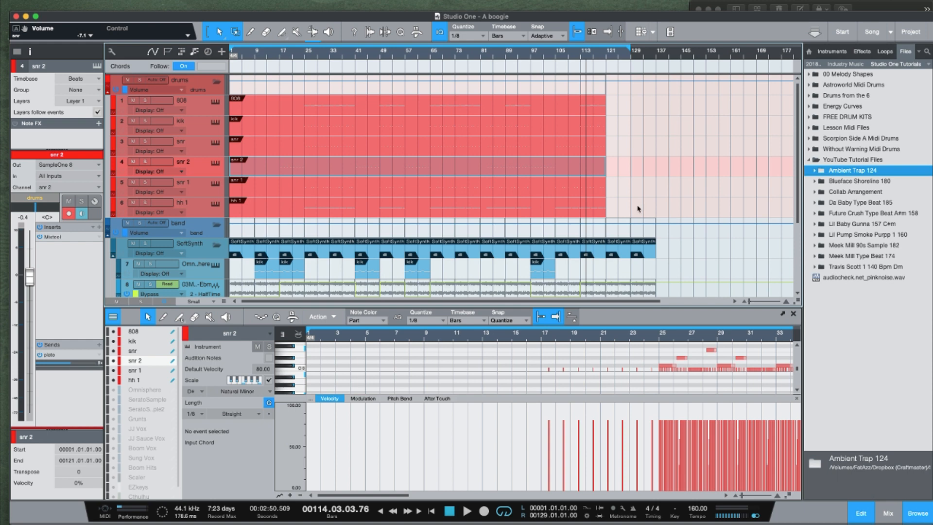
Select the merged parts on all six drum tracks together
left_click_drag(632, 216, 578, 116)
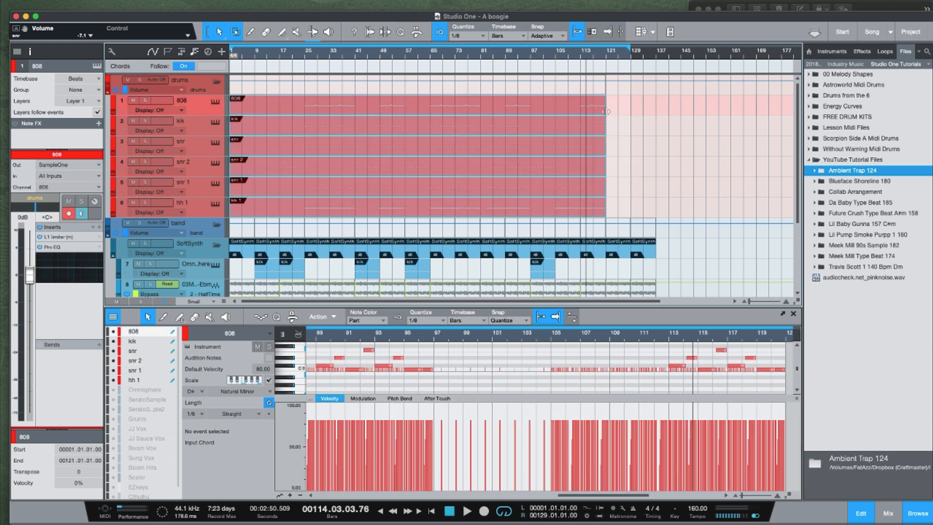